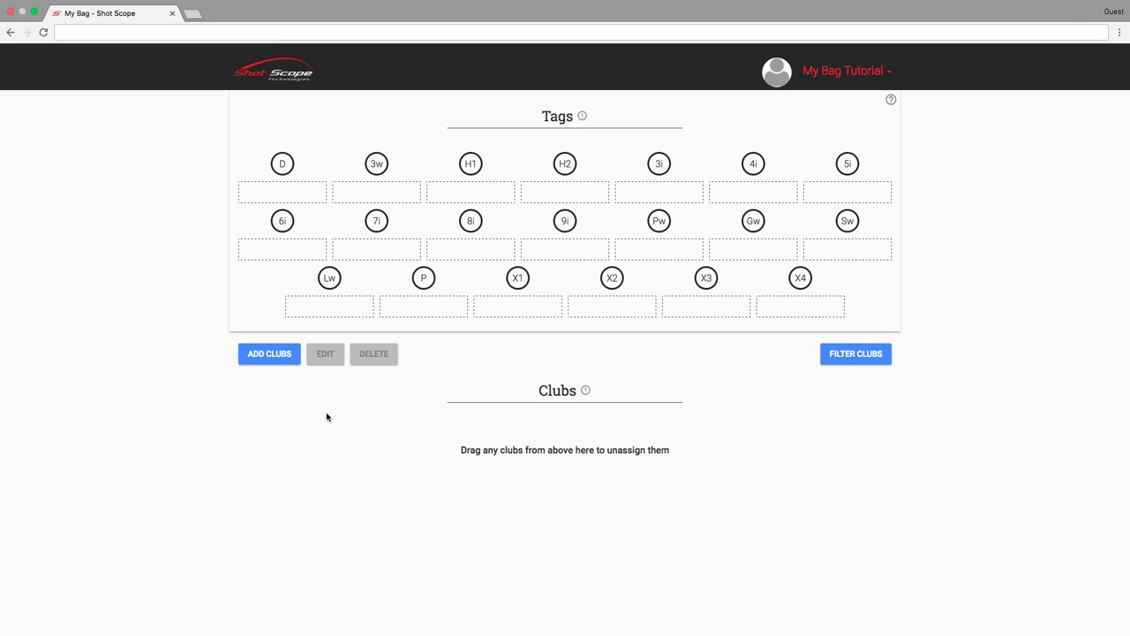
Add an Iron club, 3 Iron, make Callaway, model Apex, to the bag and assign it to the 3i tag
left_click(283, 357)
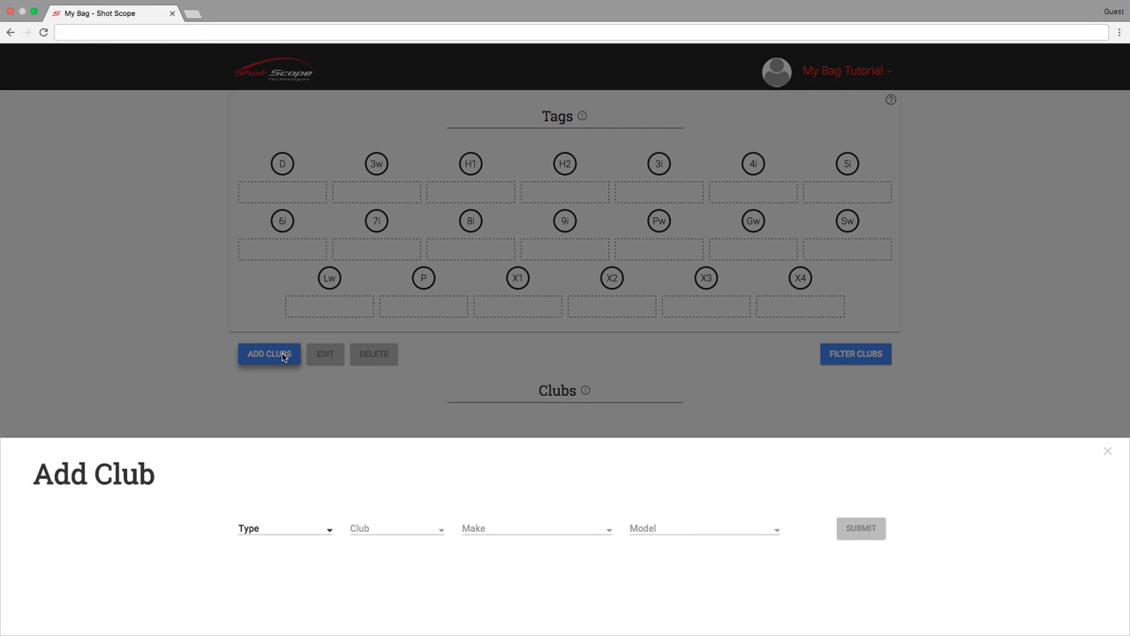
left_click(329, 530)
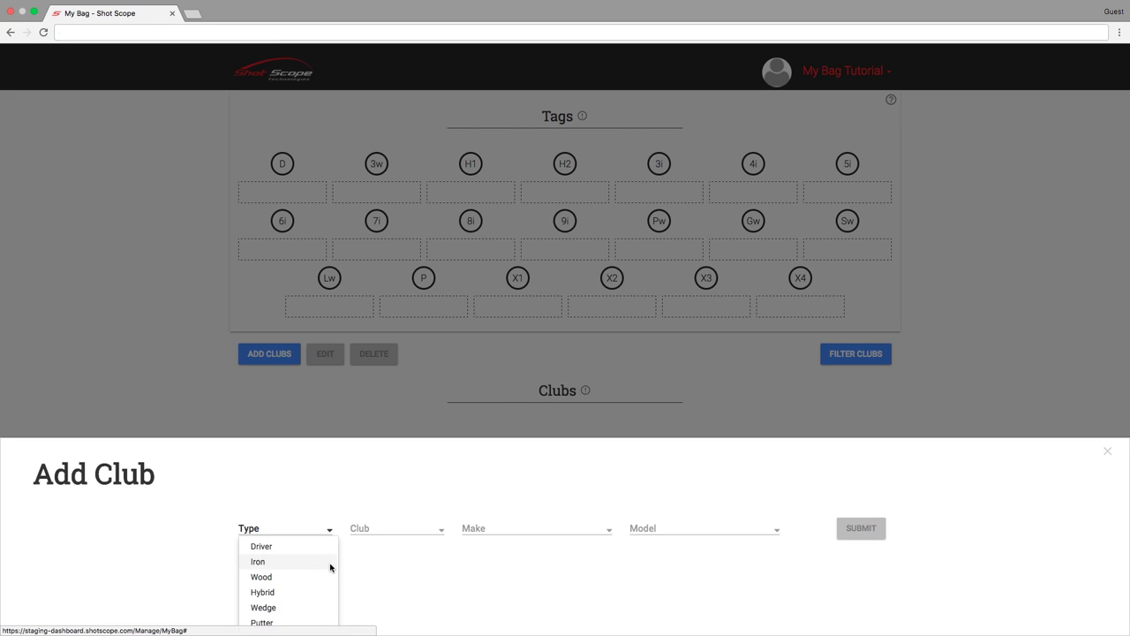
left_click(331, 563)
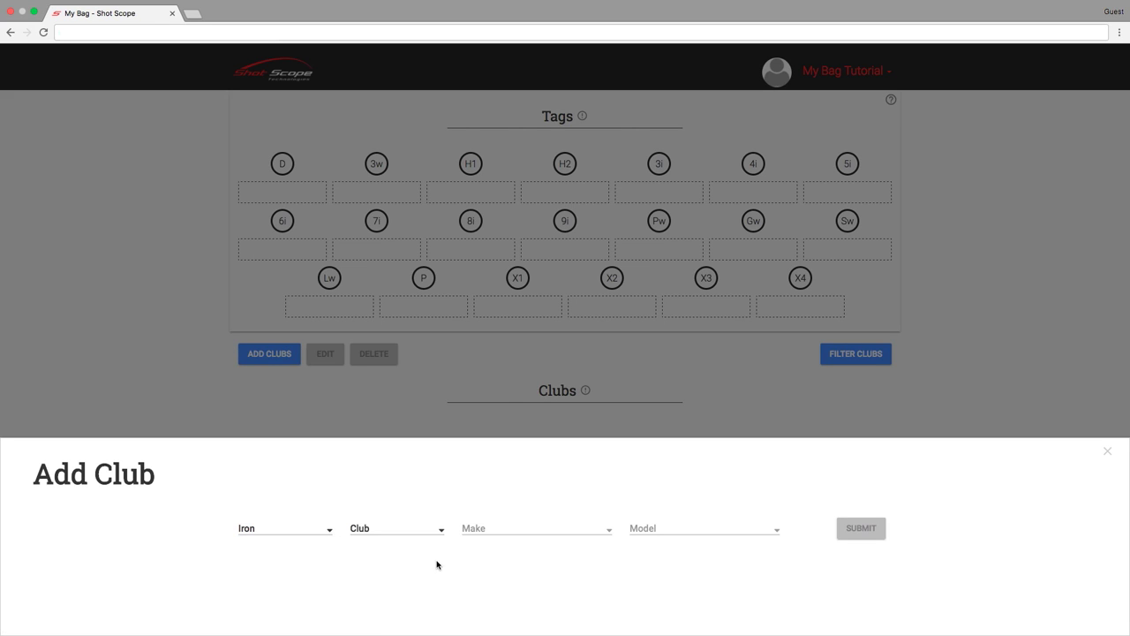
left_click(435, 528)
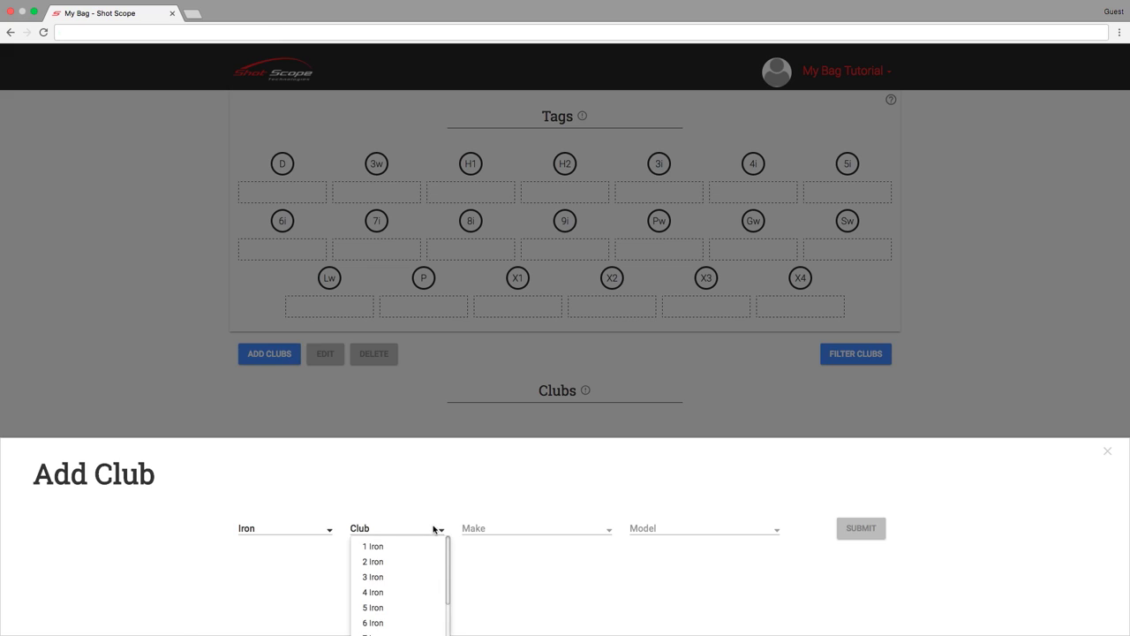
left_click(427, 578)
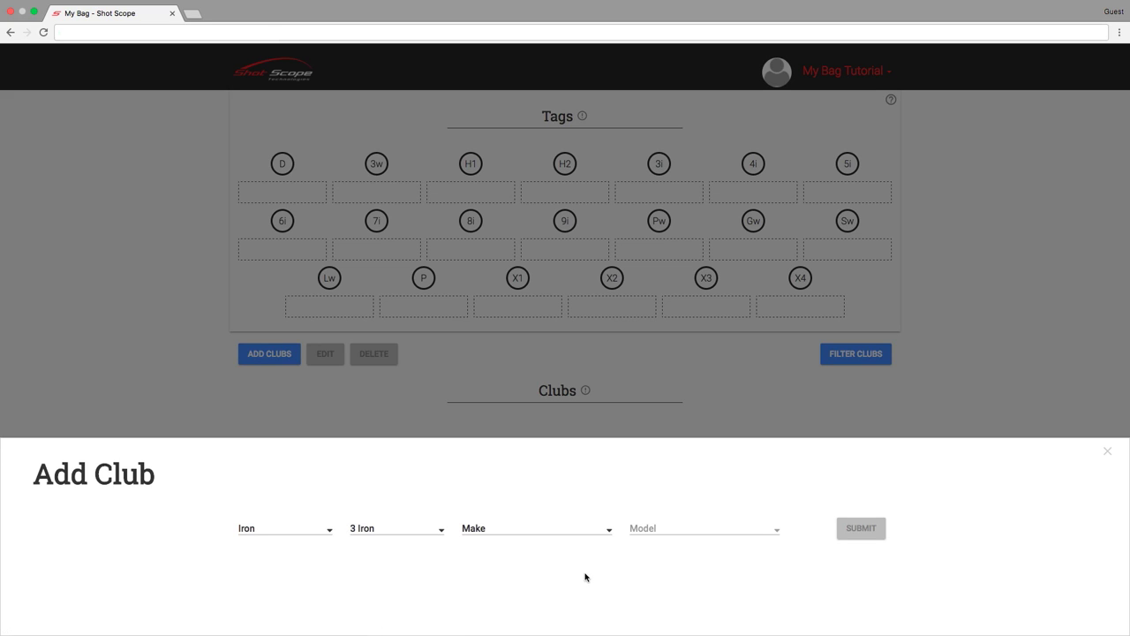
left_click(583, 532)
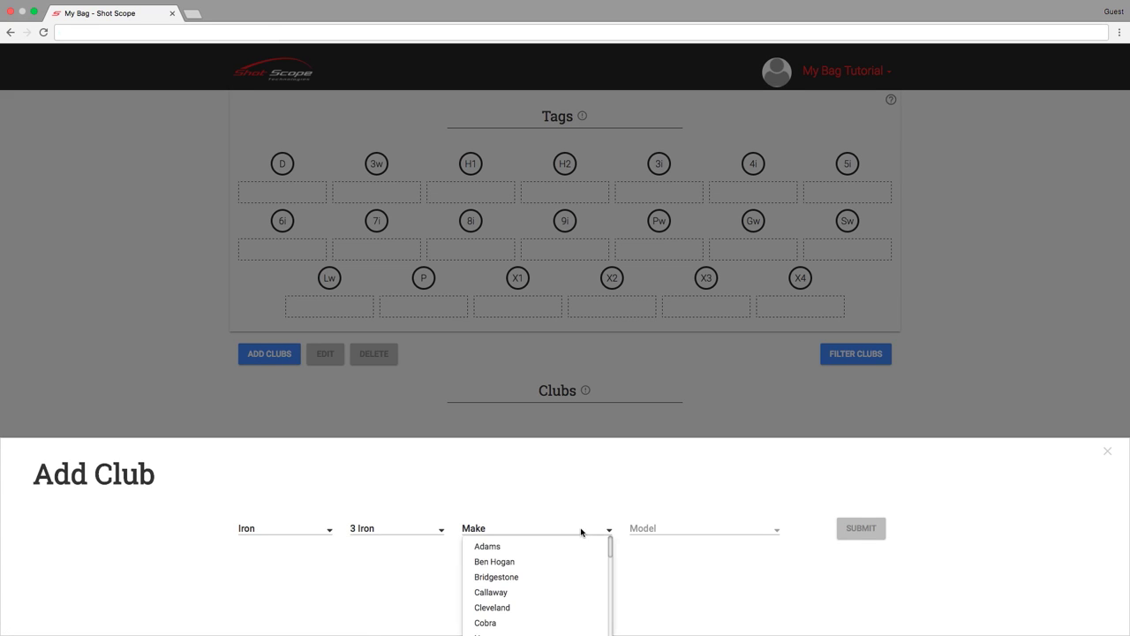
left_click(498, 592)
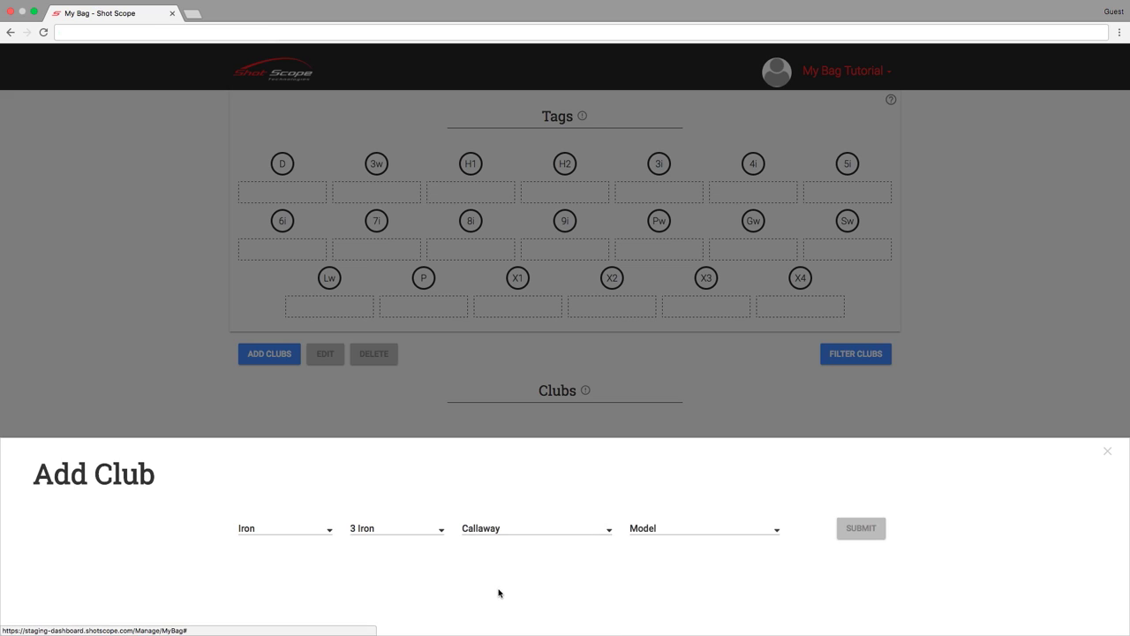
left_click(675, 531)
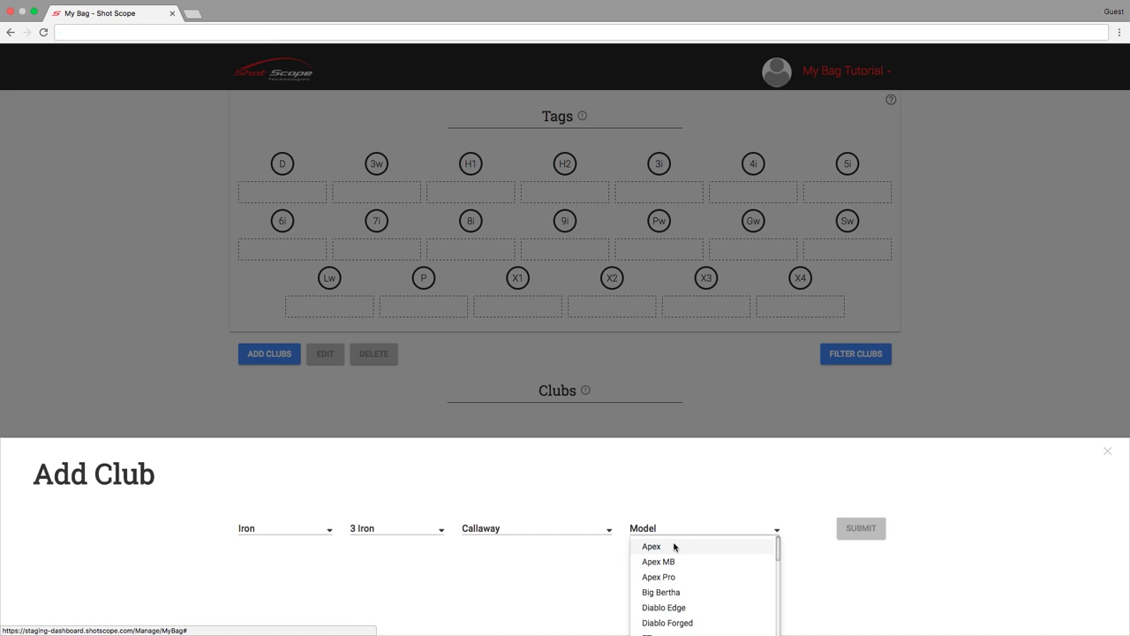
left_click(674, 547)
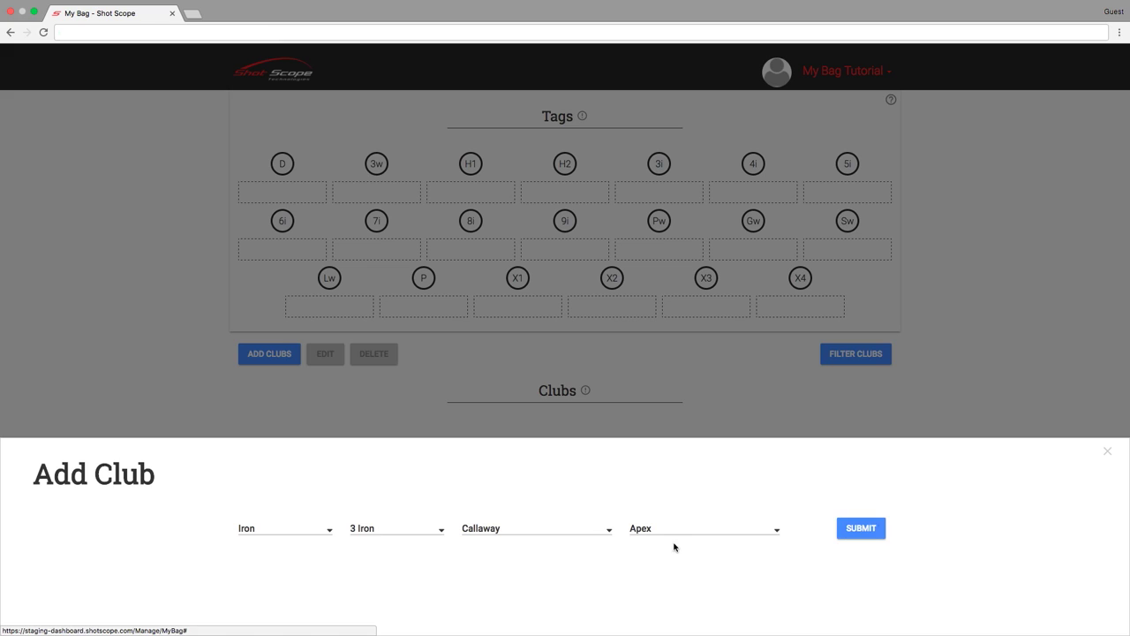
left_click(860, 528)
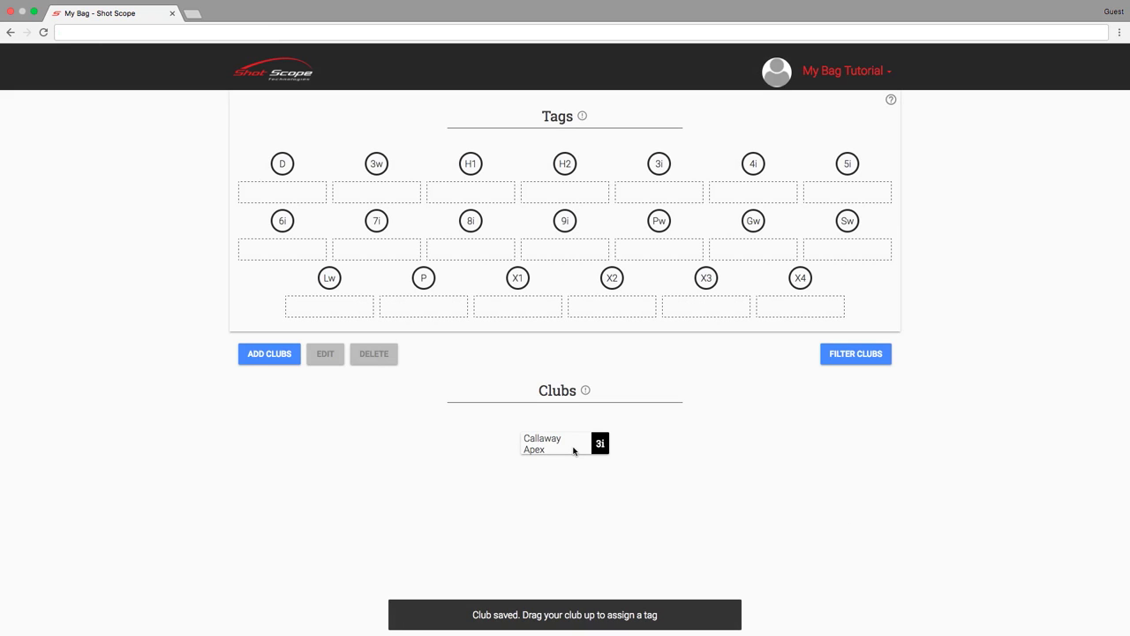
left_click_drag(576, 450, 669, 195)
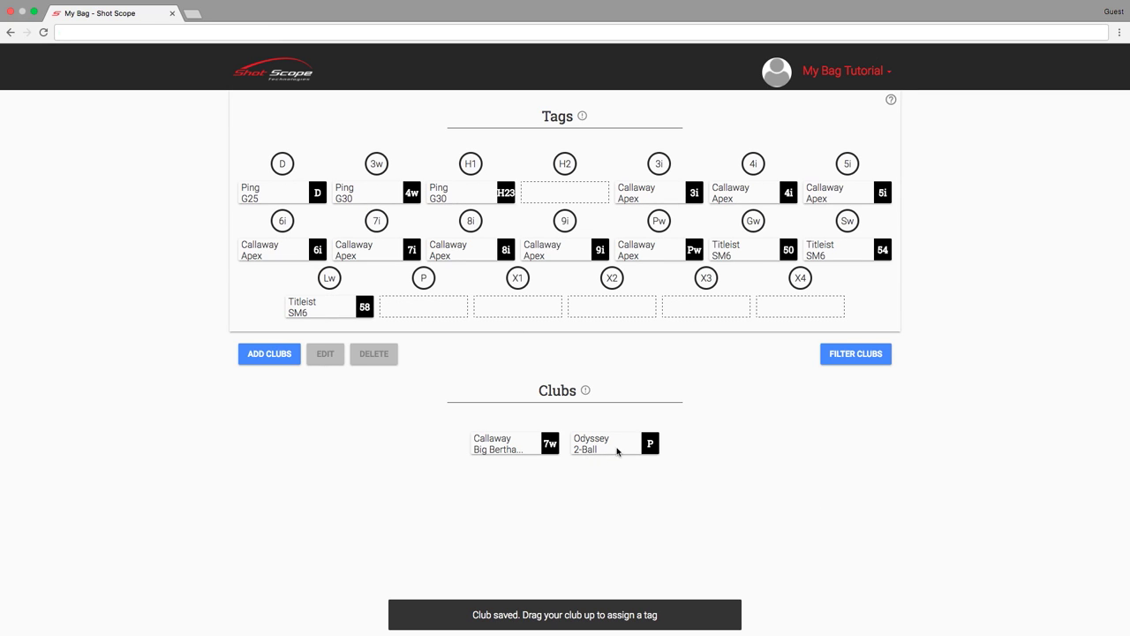
Assign the Callaway Big Bertha 7-wood to the X2 tag and the Odyssey 2-Ball putter to the P tag
left_click_drag(622, 444, 802, 314)
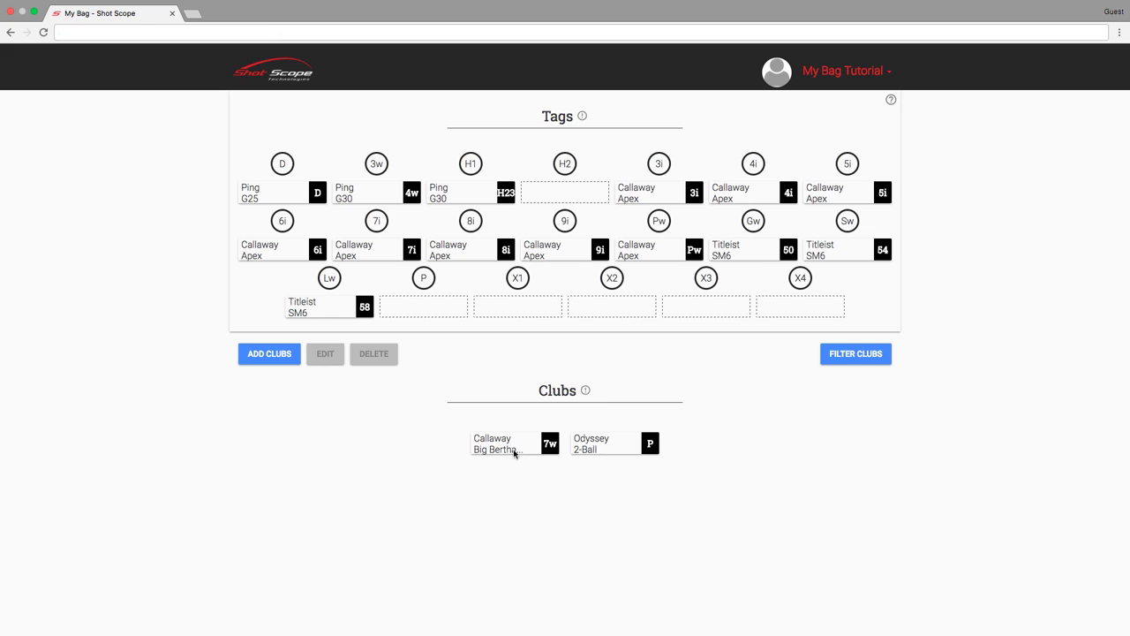
left_click_drag(514, 452, 424, 315)
left_click_drag(631, 446, 445, 318)
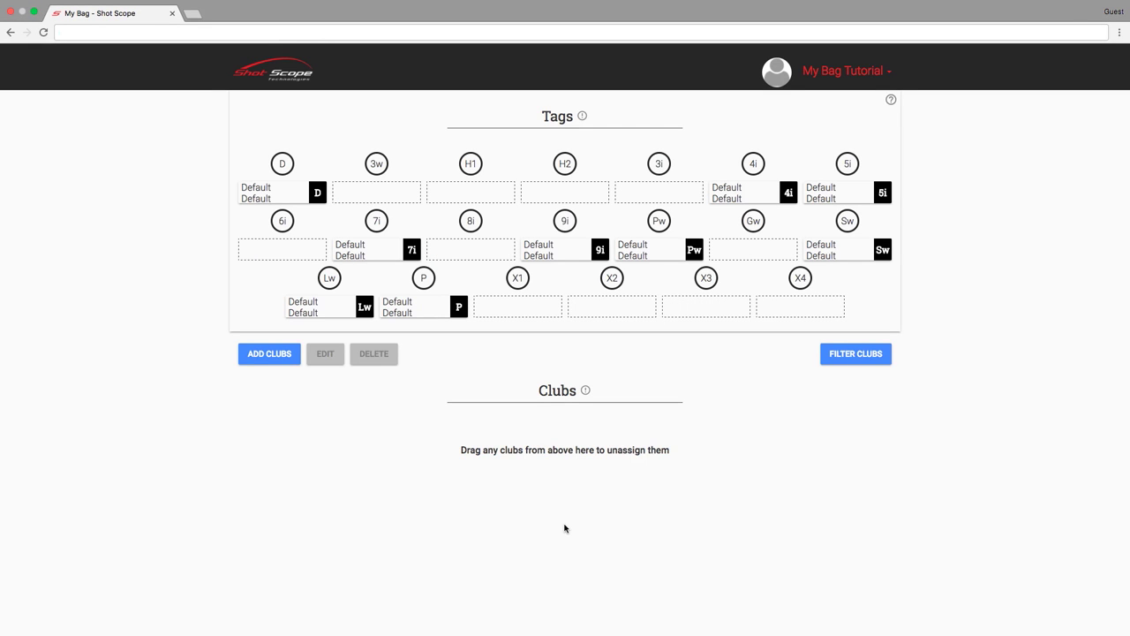
left_click(758, 198)
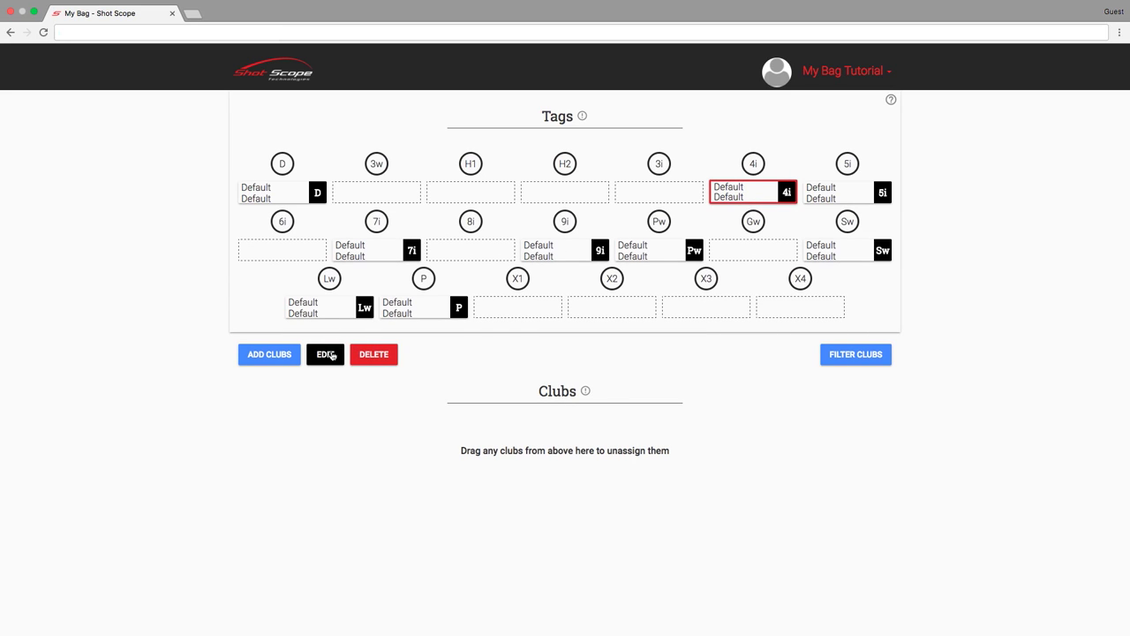
left_click(331, 355)
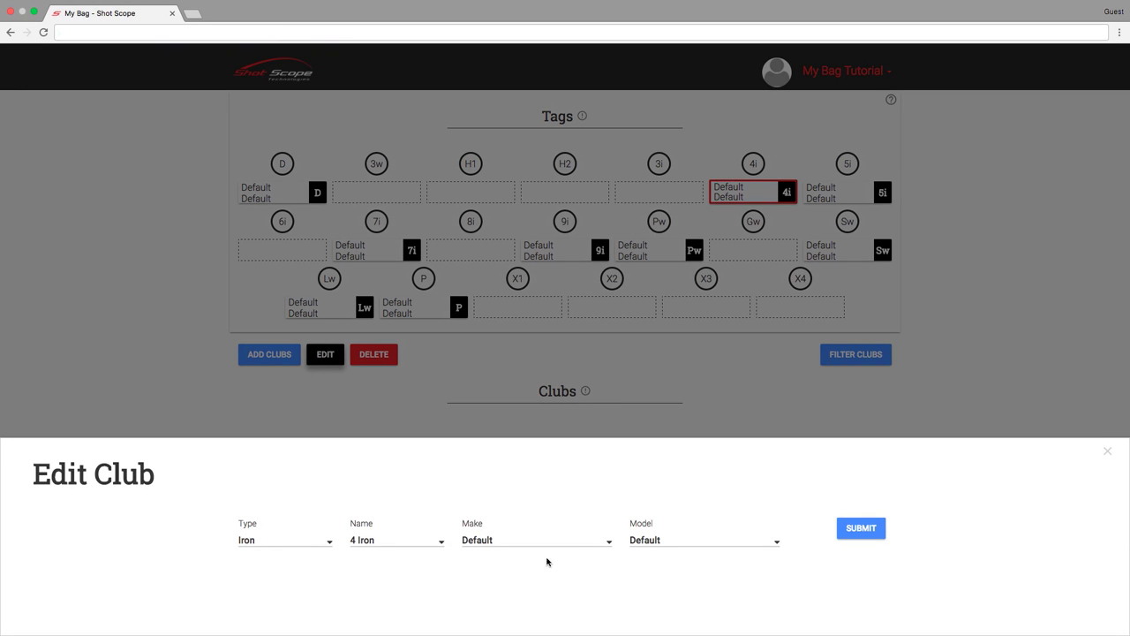
left_click(610, 542)
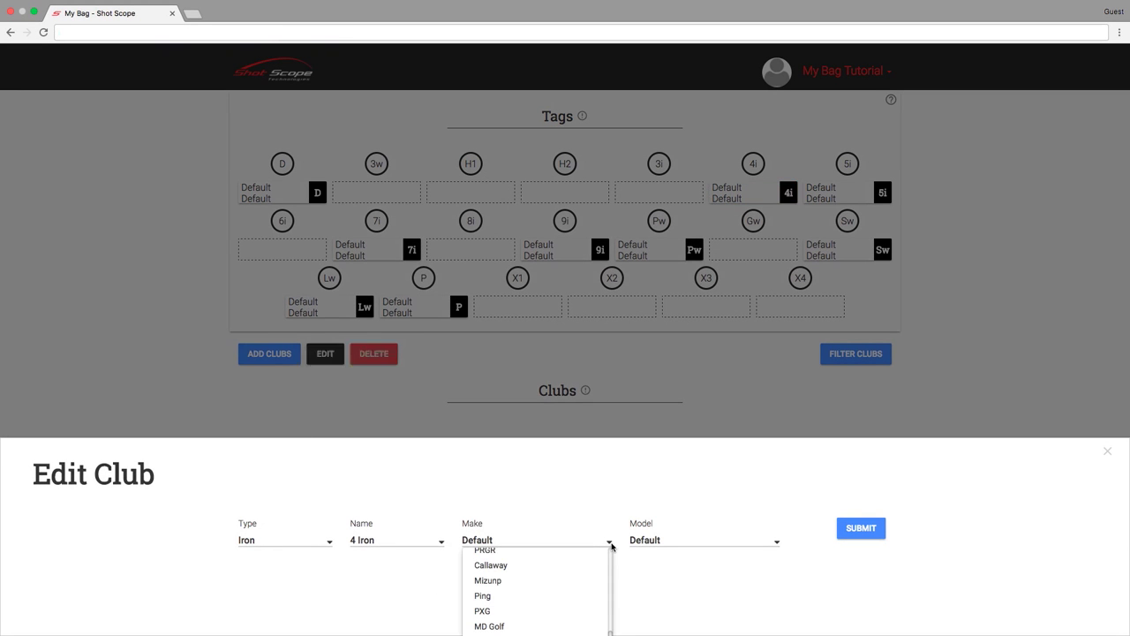
left_click(532, 565)
left_click(698, 540)
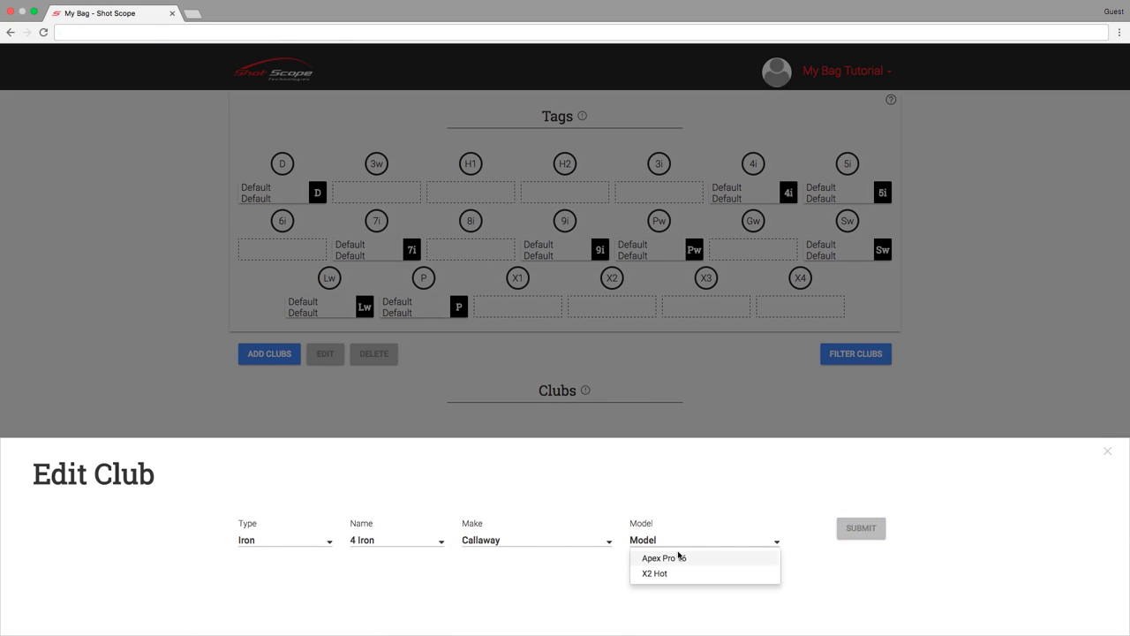
left_click(710, 542)
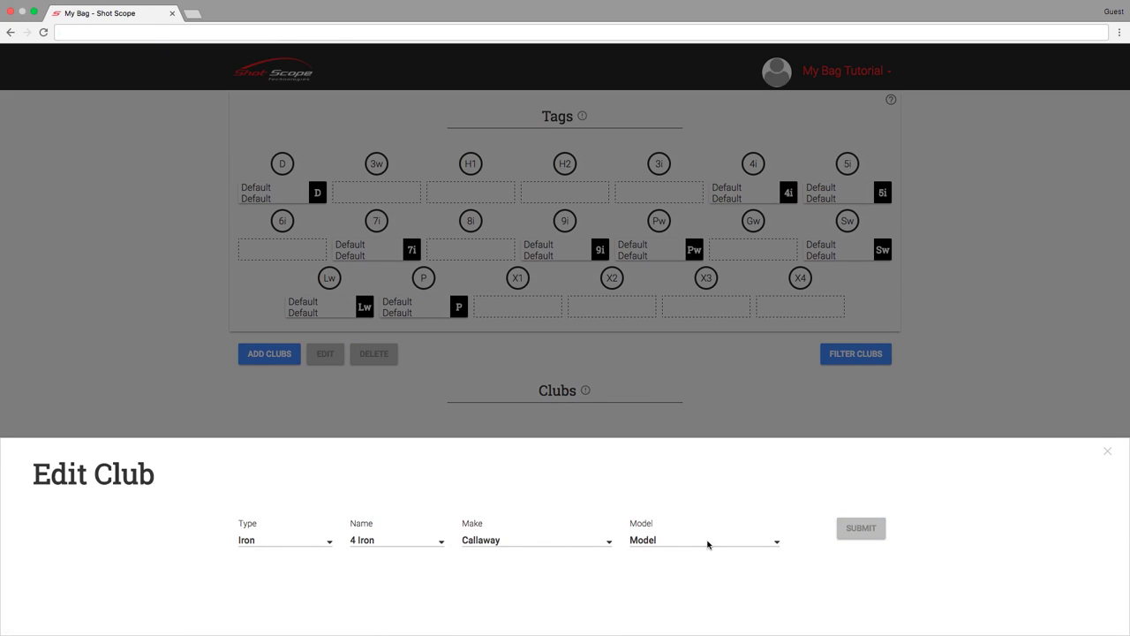
left_click(717, 540)
left_click(685, 539)
left_click(578, 538)
scroll(565, 591, "down", 5)
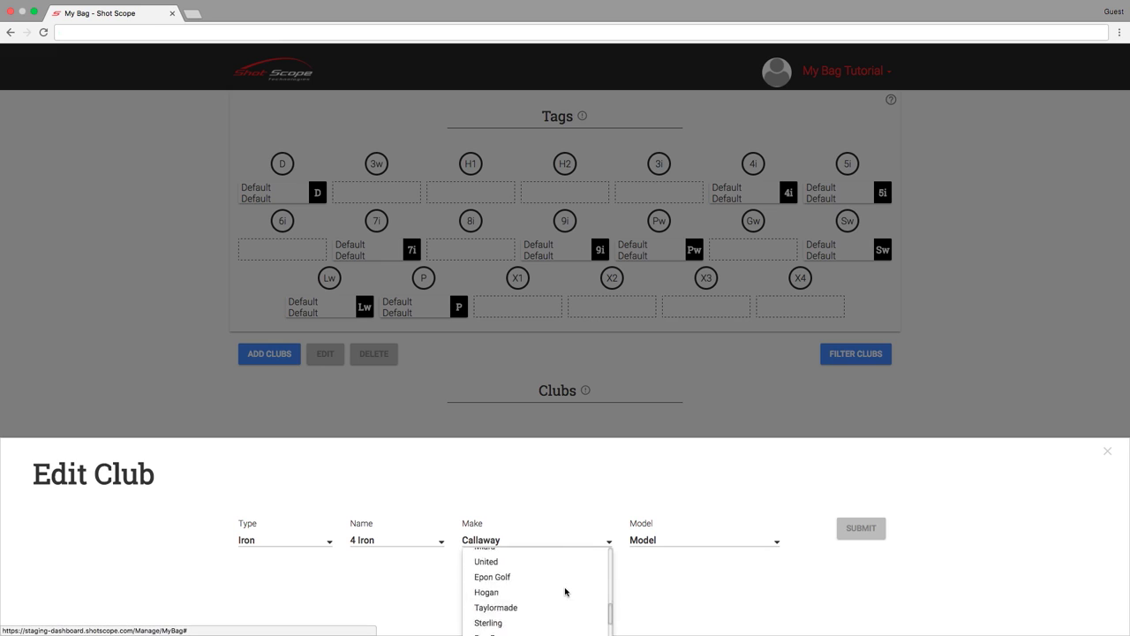
scroll(565, 591, "up", 8)
scroll(565, 592, "down", 1)
scroll(565, 590, "up", 1)
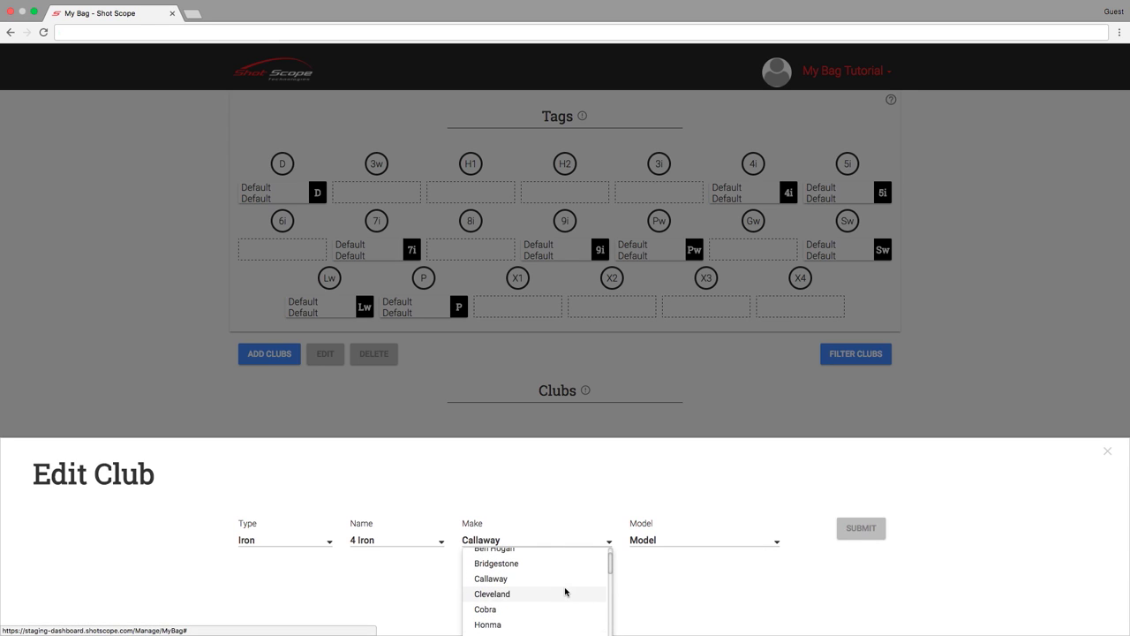
left_click(664, 595)
left_click(1107, 451)
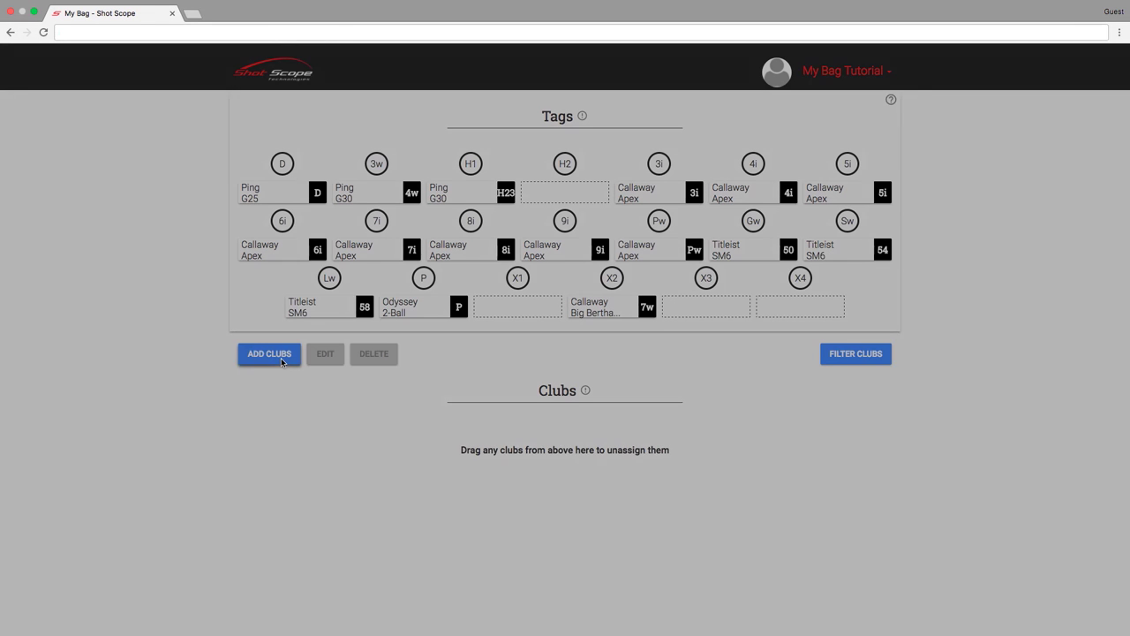
Add a new Driver club with make Ping and model G30 SF Tec to the bag
left_click(281, 358)
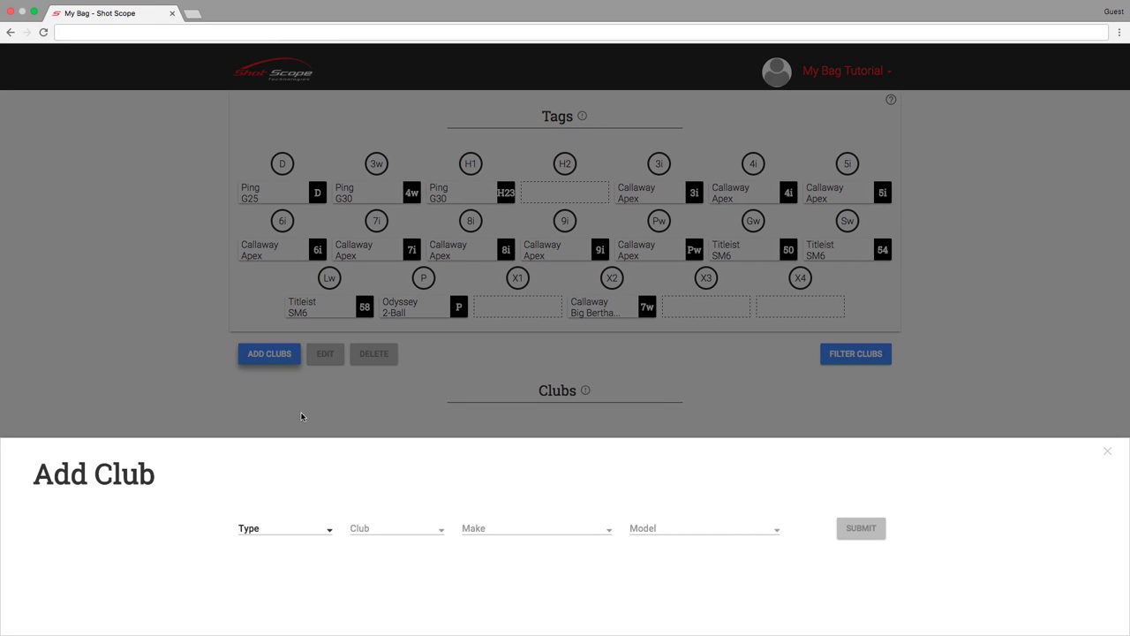
left_click(330, 528)
left_click(323, 541)
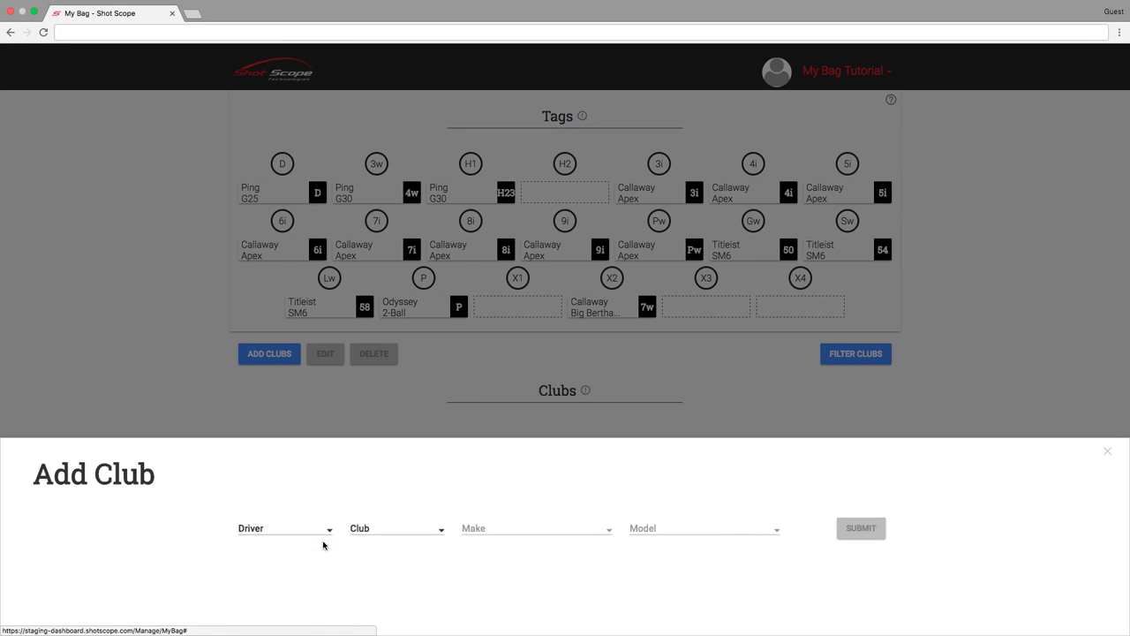
left_click(378, 529)
left_click(379, 542)
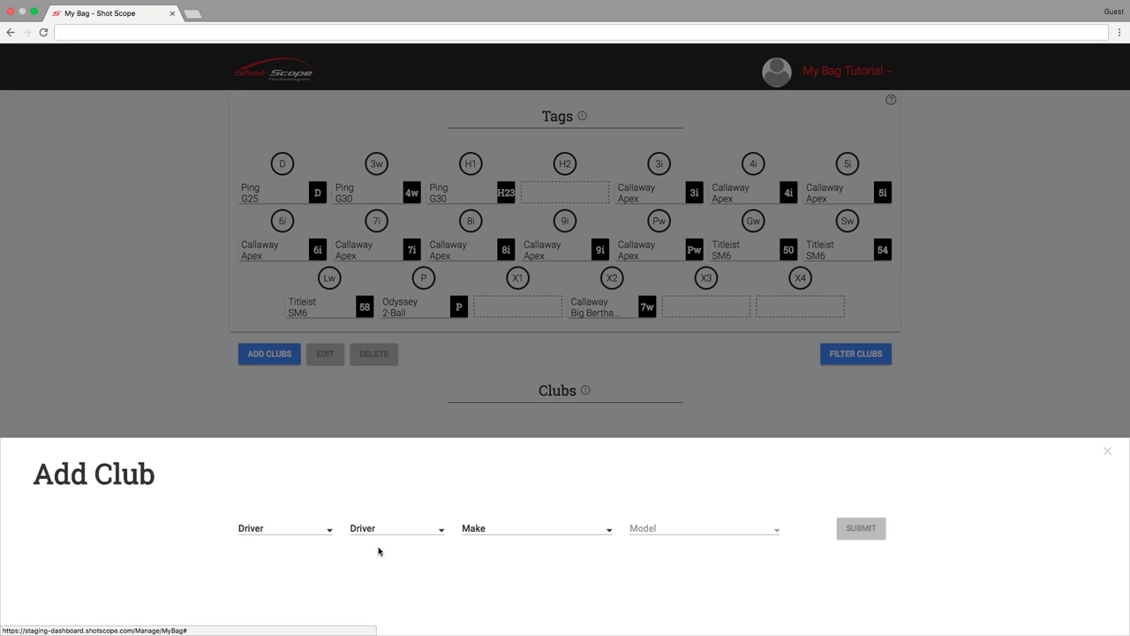
left_click(479, 531)
scroll(485, 565, "down", 3)
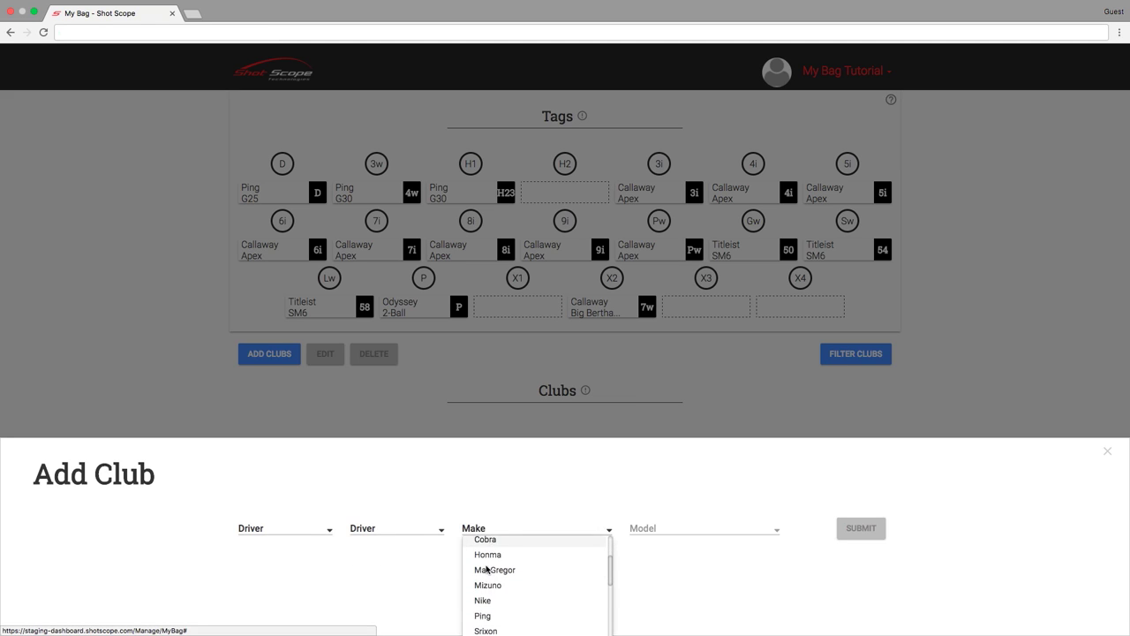
left_click(484, 594)
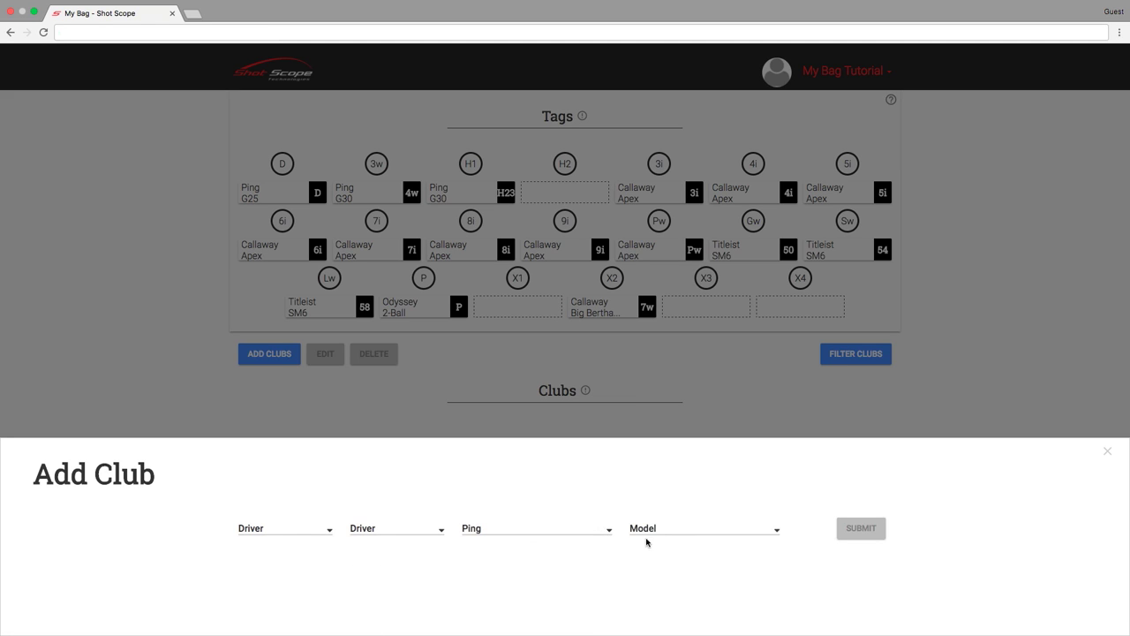
left_click(703, 530)
scroll(684, 565, "down", 3)
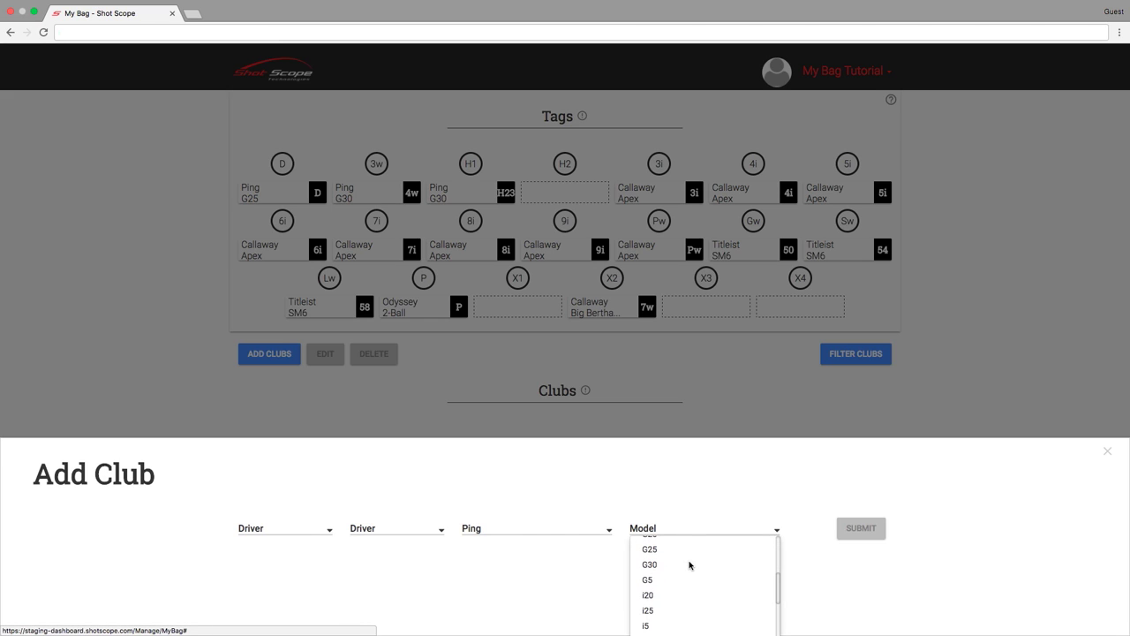
scroll(673, 569, "down", 5)
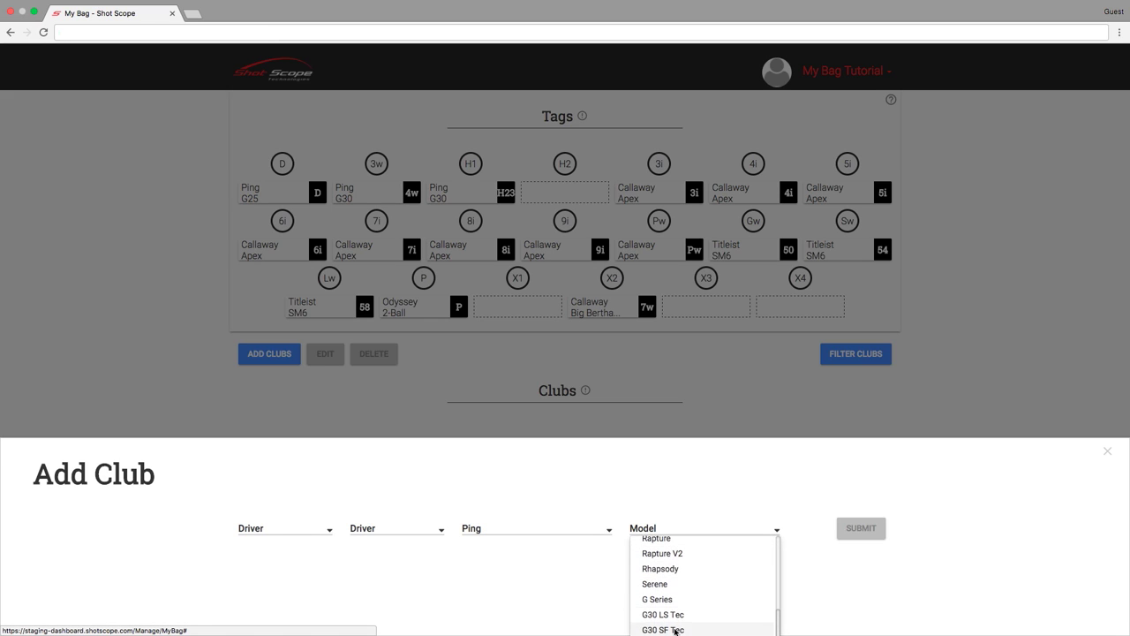
left_click(674, 630)
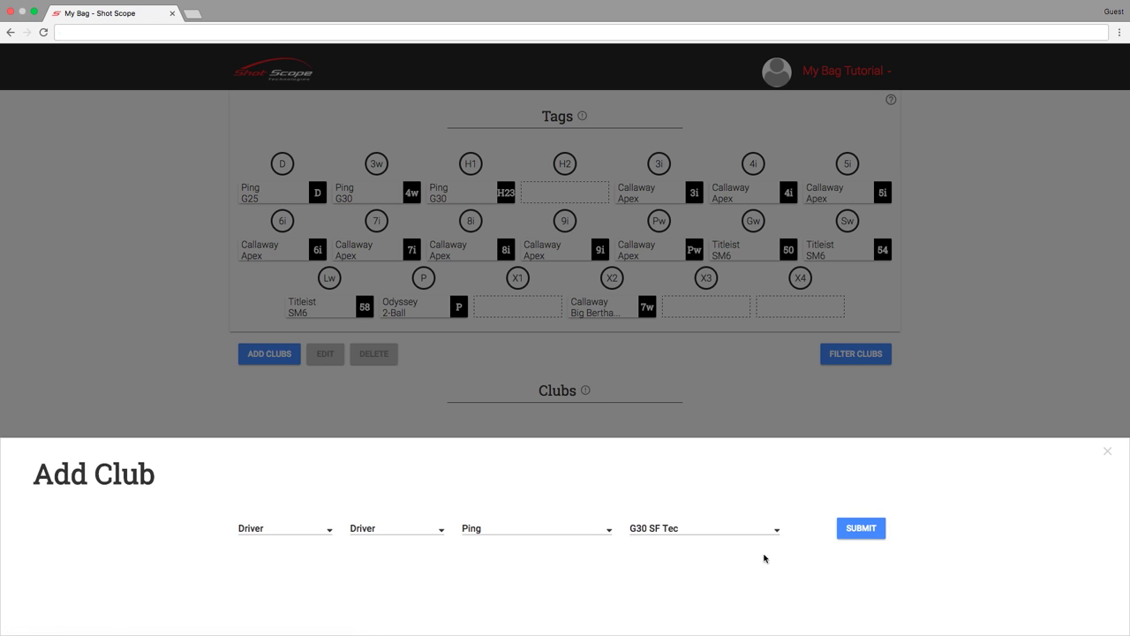
left_click(860, 529)
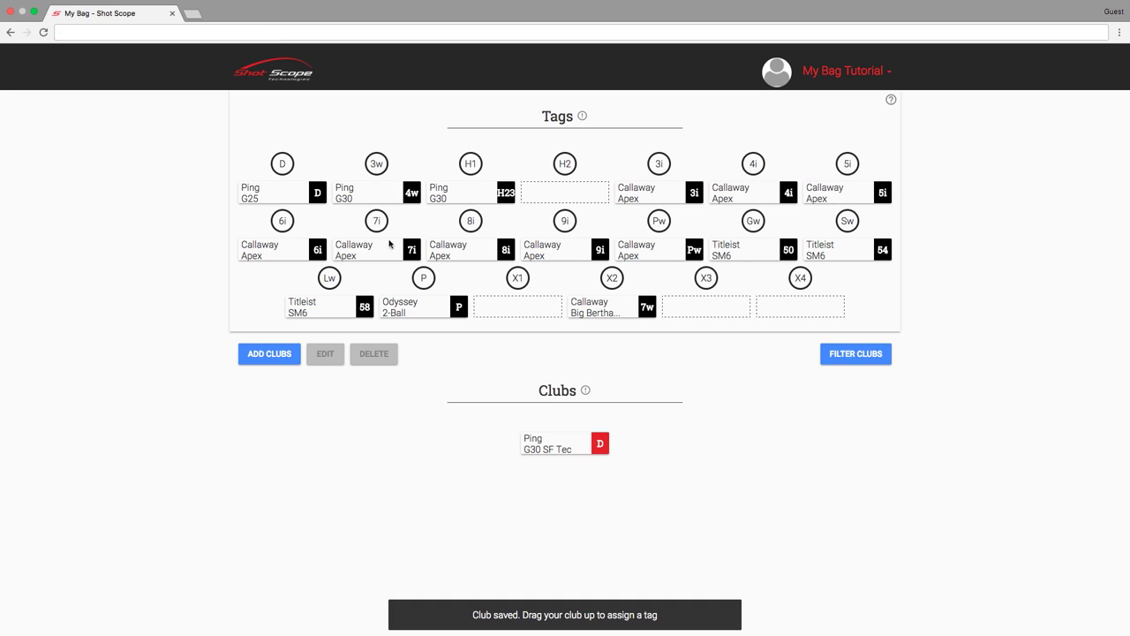
Unassign the Ping G25 driver from the D tag and assign the Ping G30 SF Tec driver in its place
left_click_drag(291, 193, 456, 444)
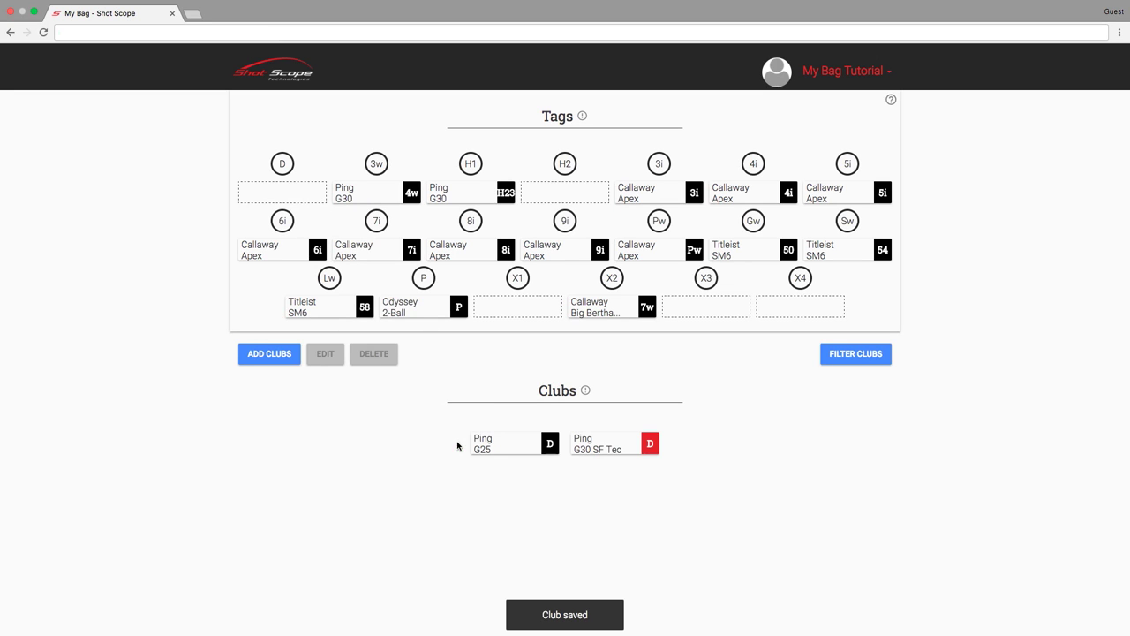
left_click_drag(616, 447, 284, 198)
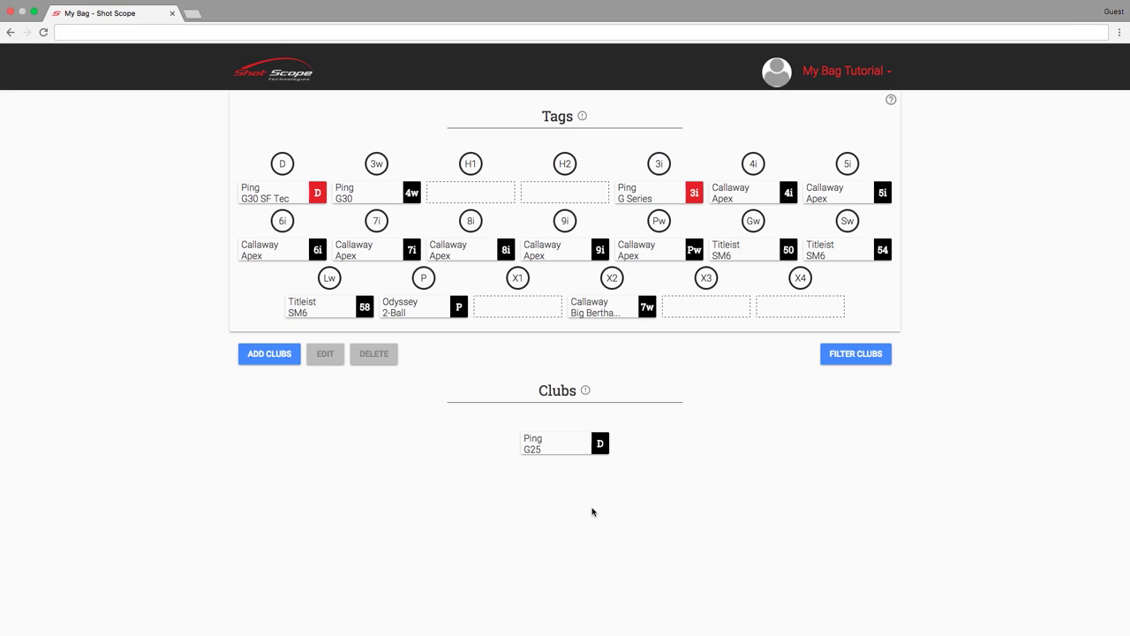
left_click(619, 303)
left_click(386, 355)
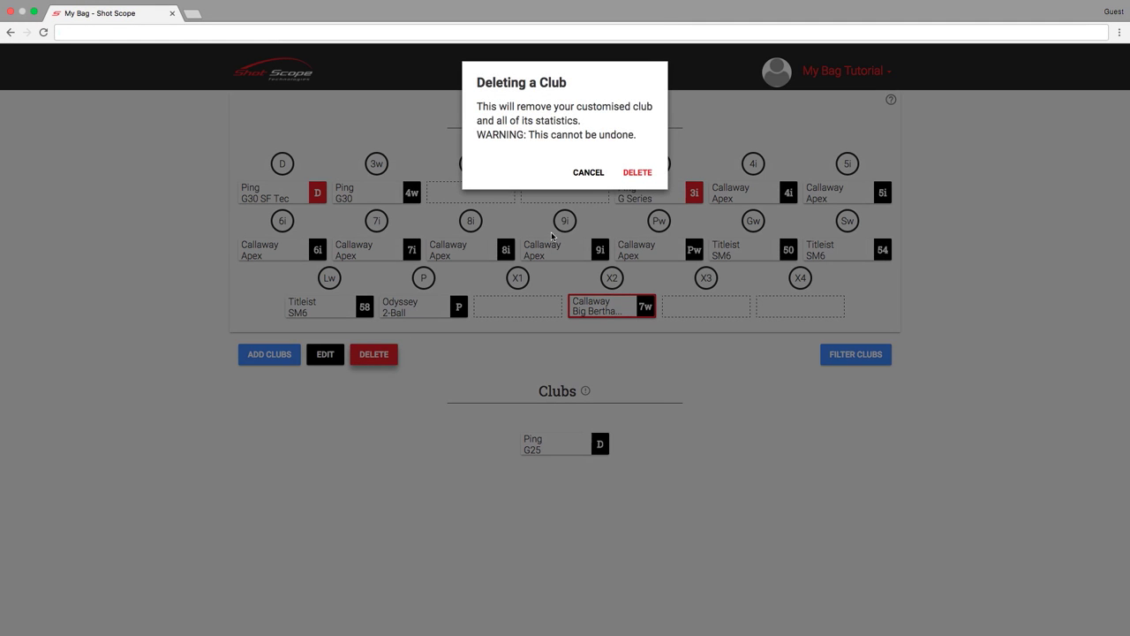
left_click(599, 172)
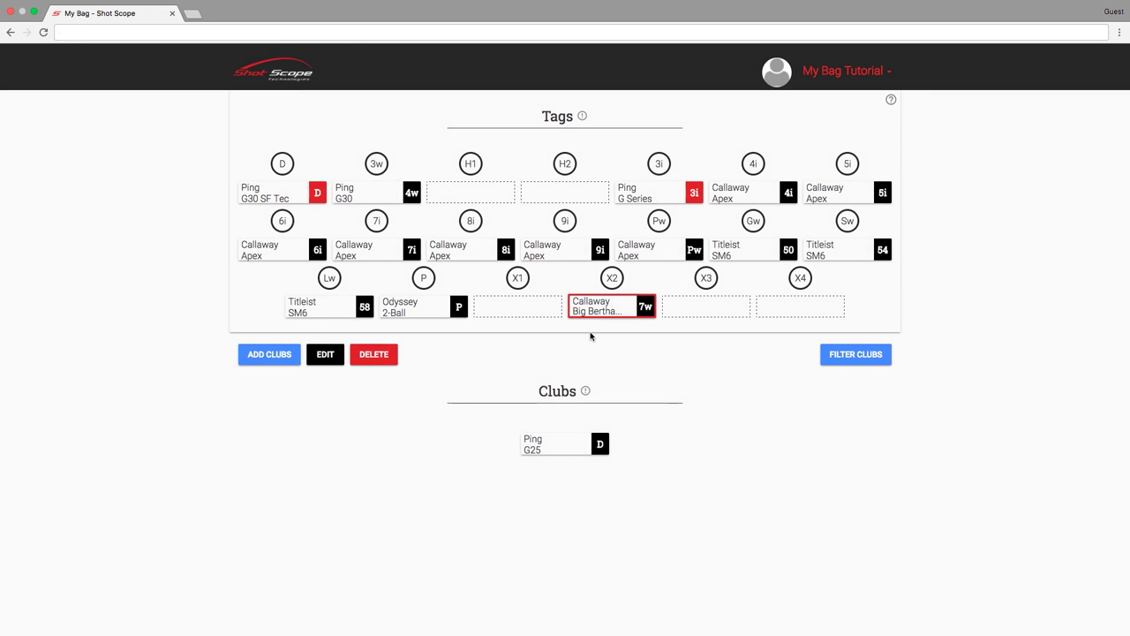
left_click(574, 494)
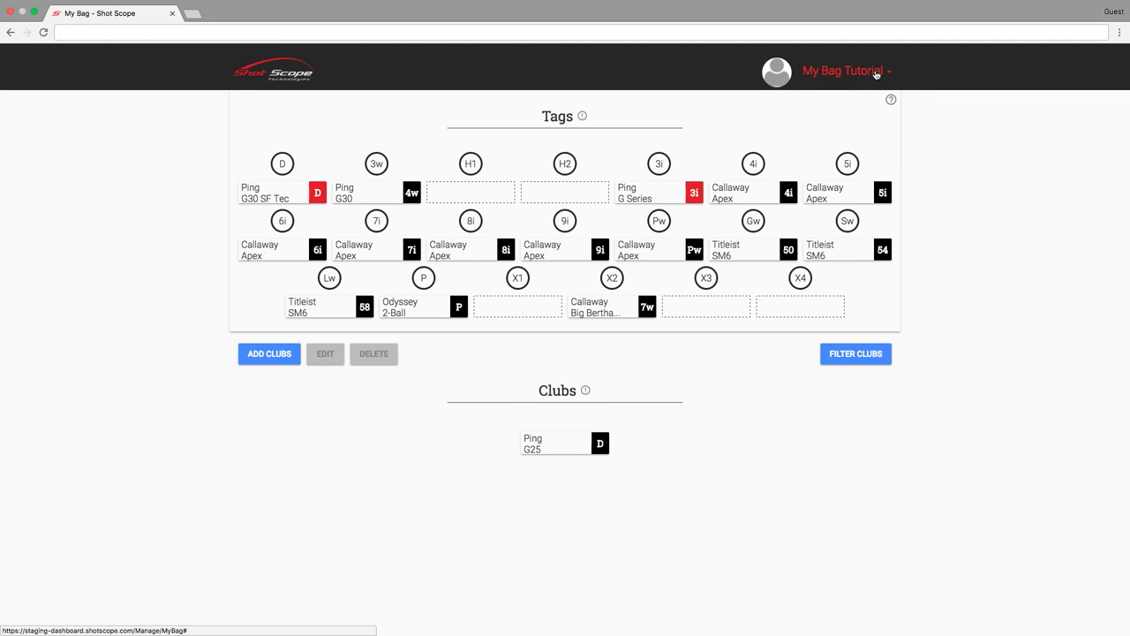
Show the account options and locate the link to Support
left_click(875, 74)
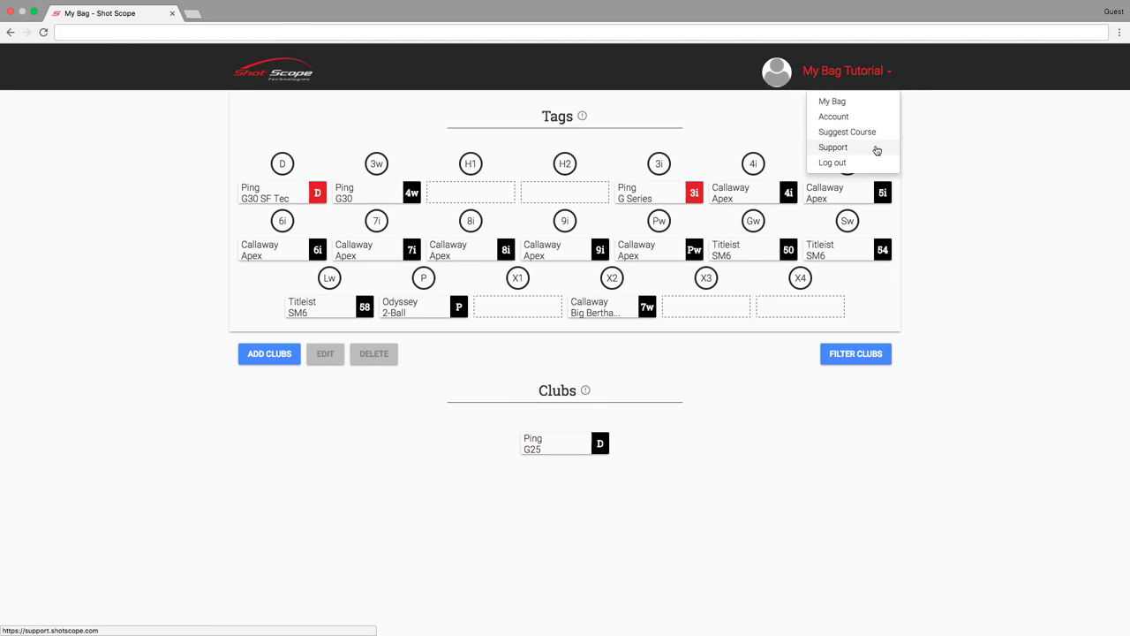